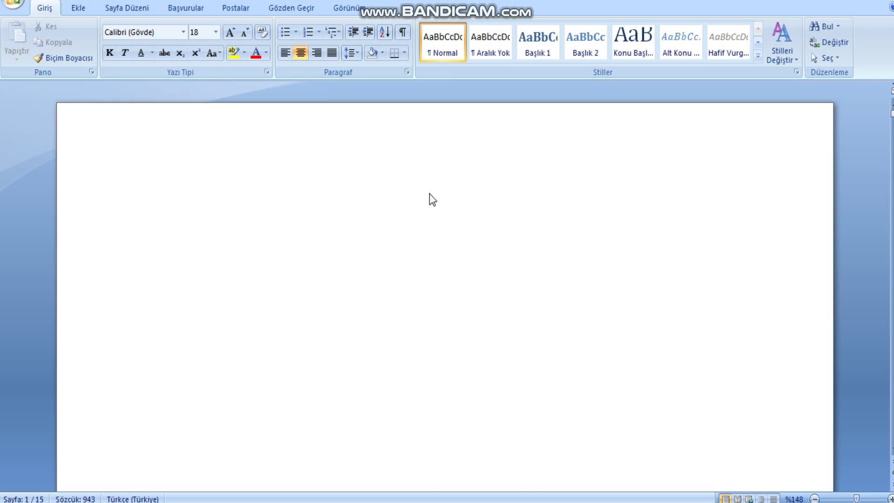
- Enter the centred title "Trees / Gli Alberi" at the start of the blank page and begin a new line
click(428, 195)
text(t)
key(BackSpace)
text(Trees)
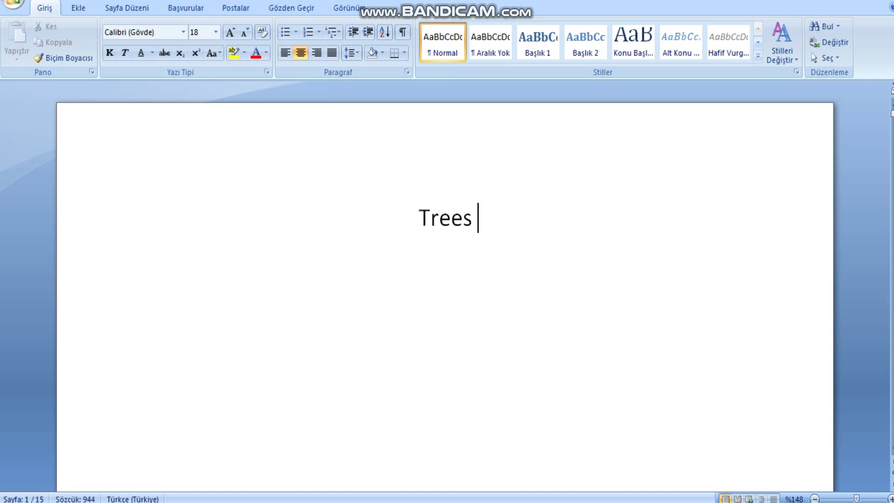
text( /)
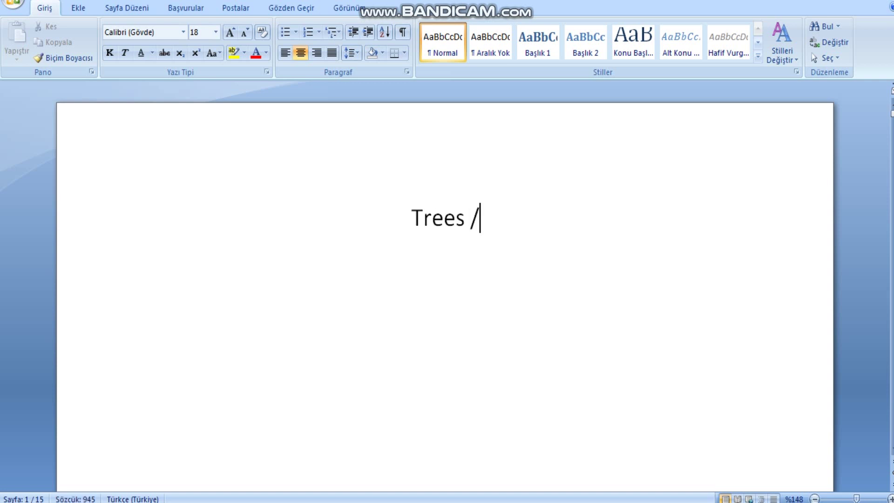
text( Gli Alberi)
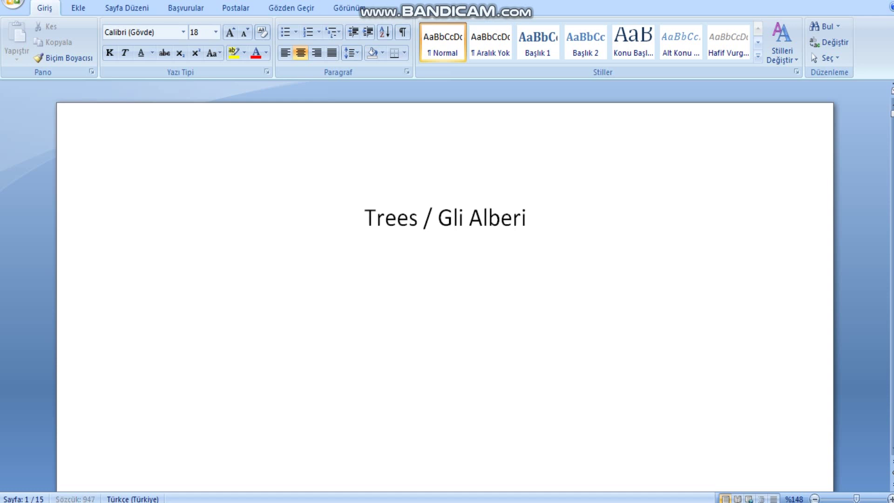
key(Return)
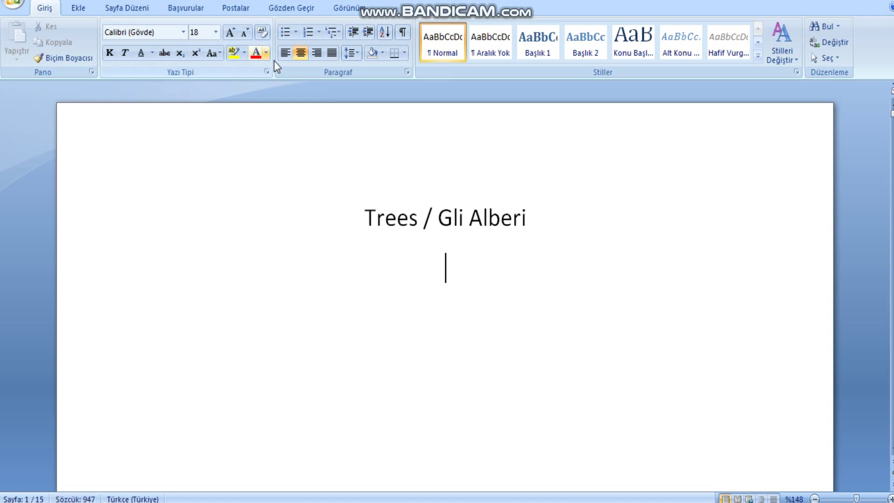
- Left-align the line below the title and enter "Il Melo: Apple Tree" as the first vocabulary entry
click(284, 52)
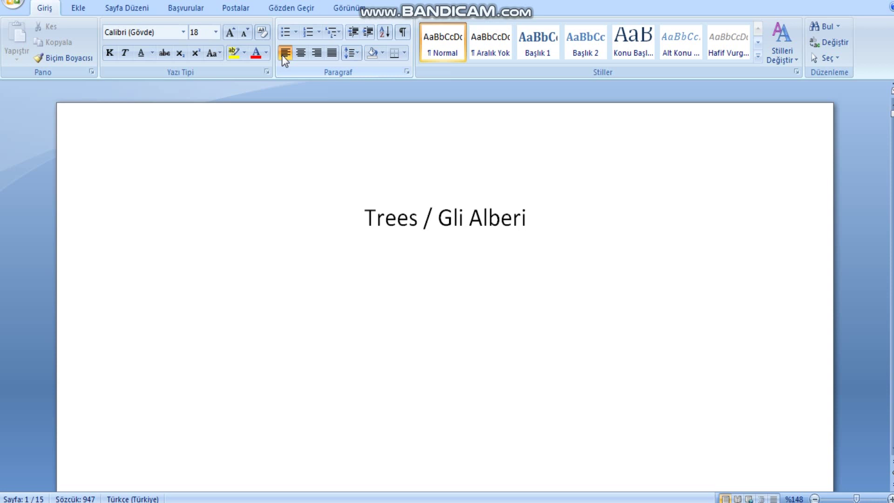
text(I)
key(BackSpace)
text(Il Mel)
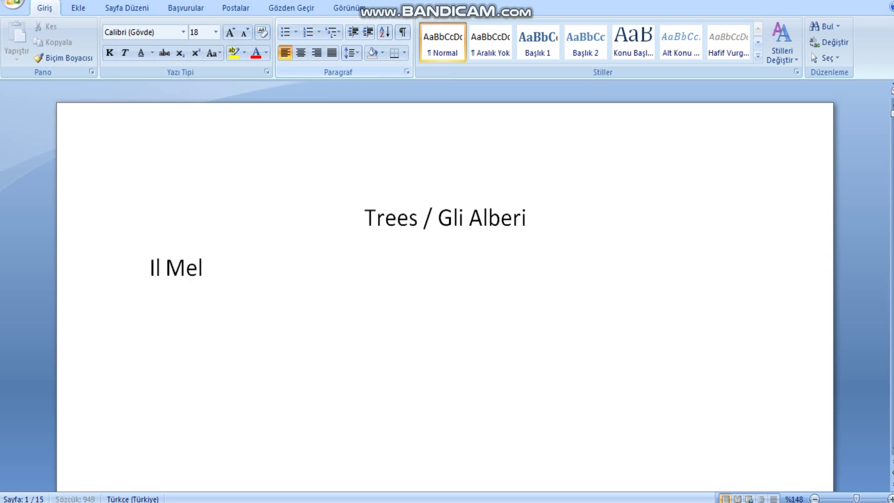
text(o: App)
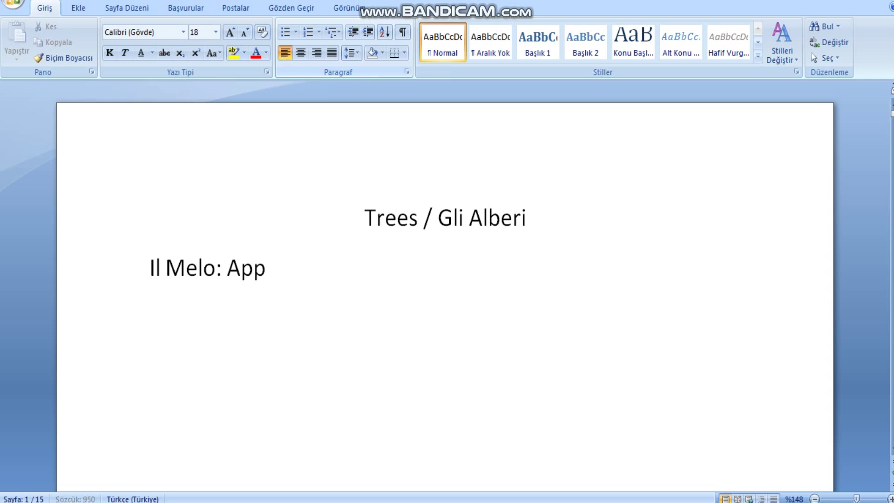
text(le Tree)
key(Return)
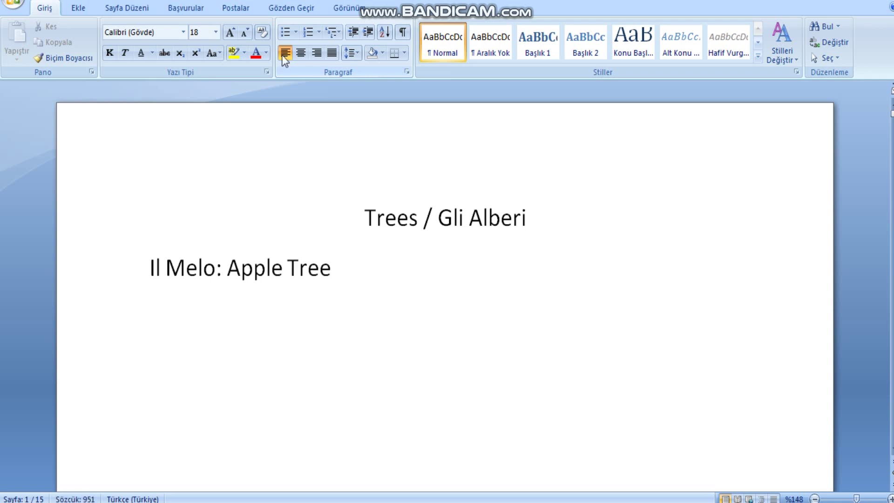
- Add the entry "L’Abete: Fir Tree" on its own line below the apple tree entry
text(L'AB)
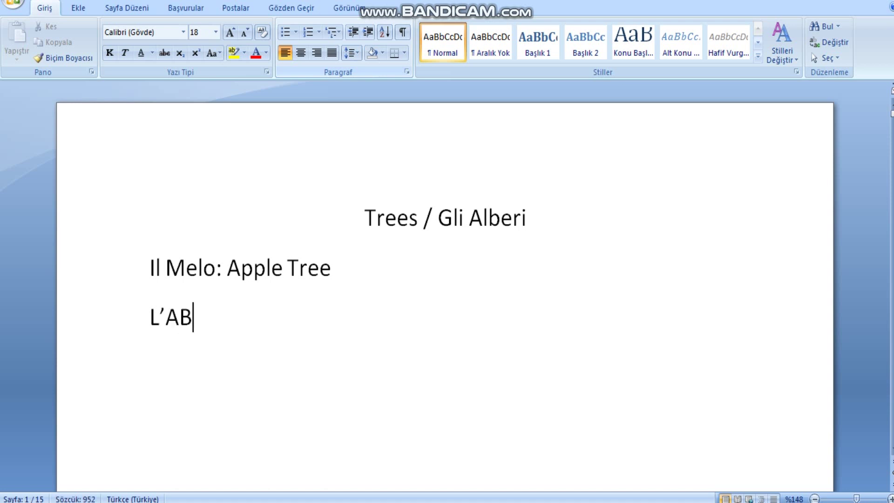
key(BackSpace)
text(bete:)
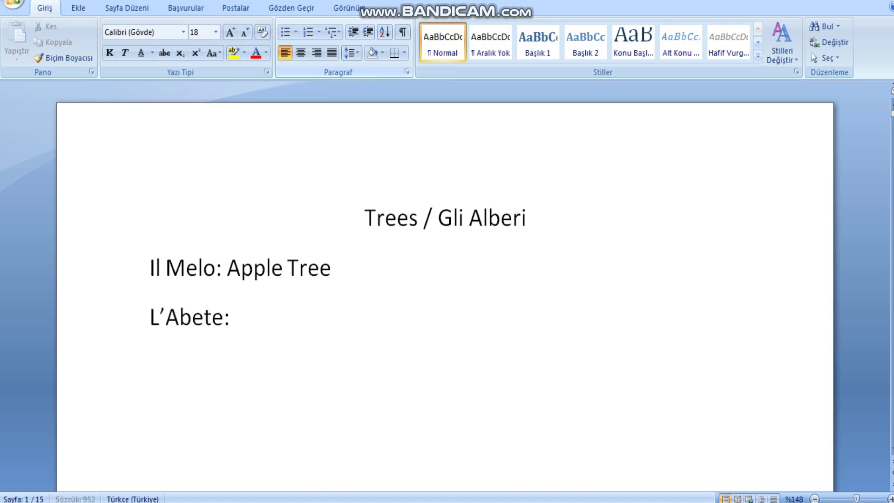
text( Fir T)
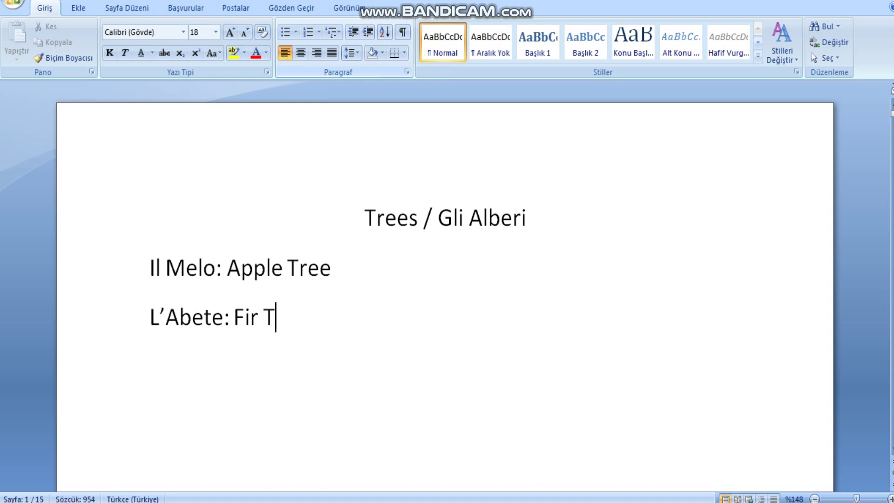
text(ree)
key(Return)
- Add the entry "L’Olmo: Elm Tree" on its own line below the fir tree entry
text(L’)
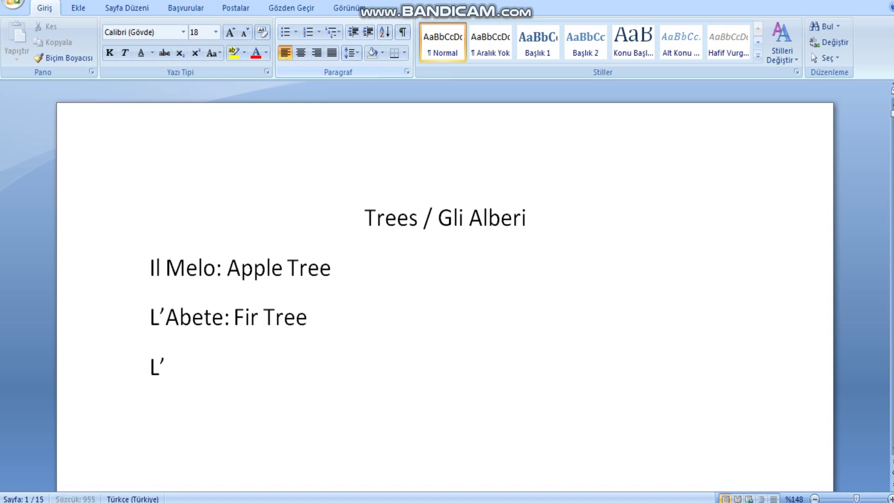
text(Olm)
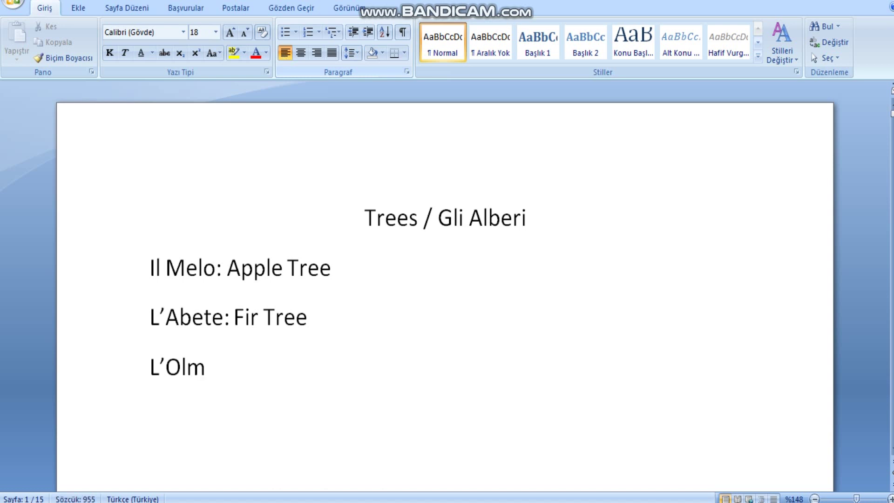
text(o: Elm)
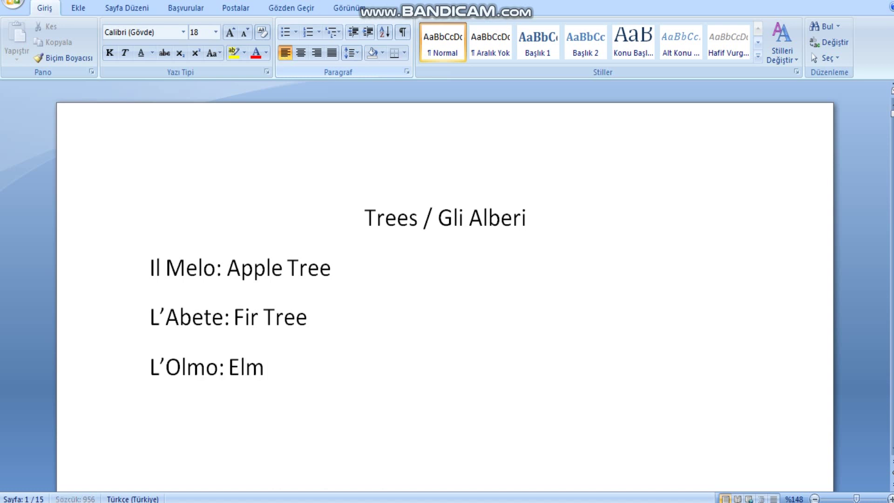
text( Tree)
key(Return)
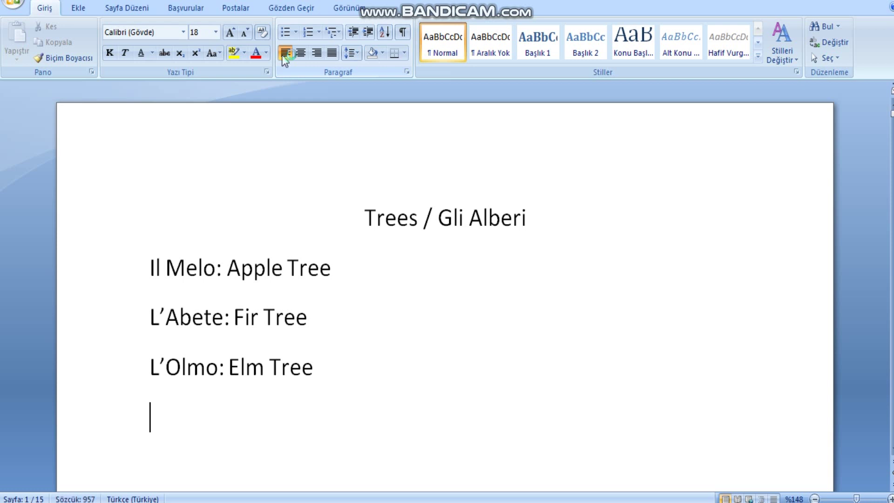
- Add the entry "Il Cipresso: Cypress Tree" on its own line below the elm tree entry
text(Il)
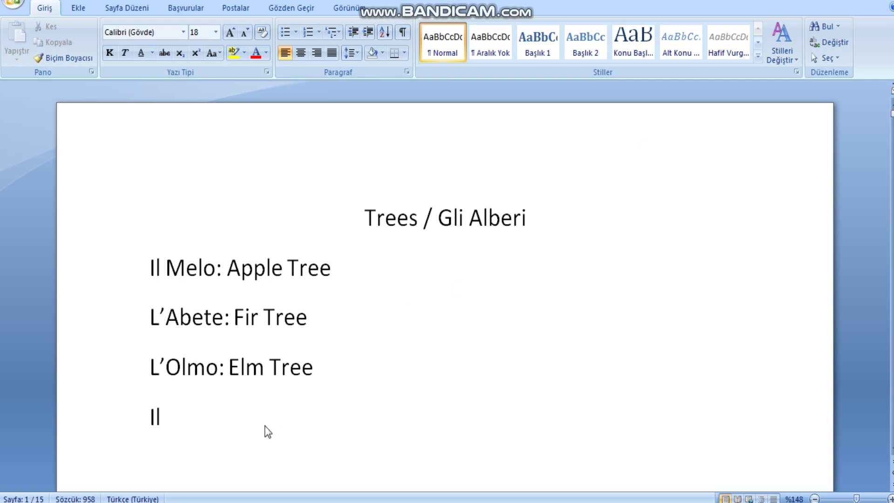
text( Cipress)
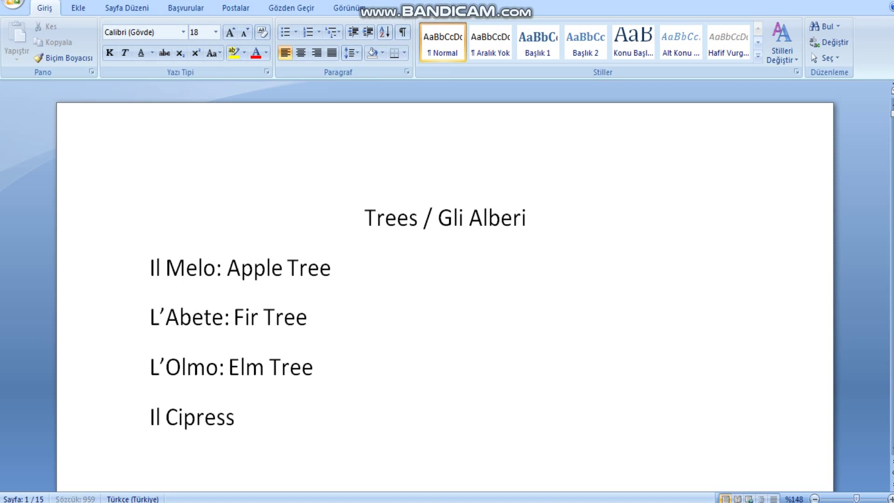
text(o: Cypress)
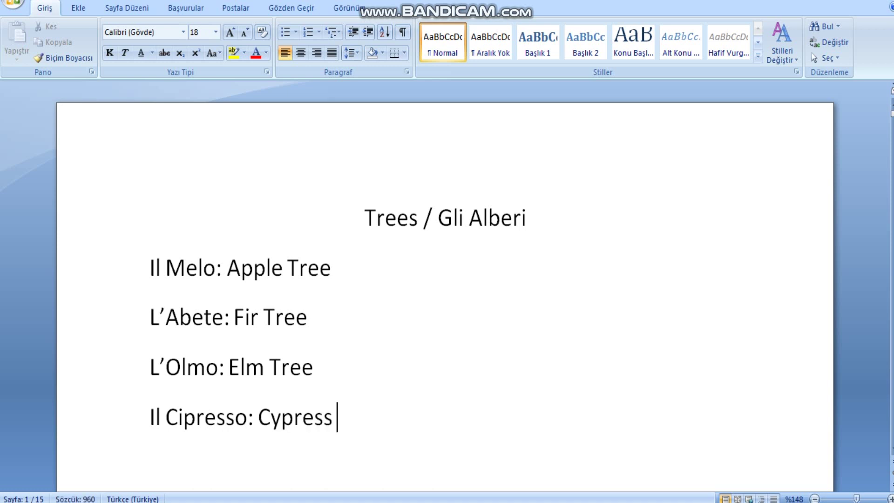
text( Tree)
key(Return)
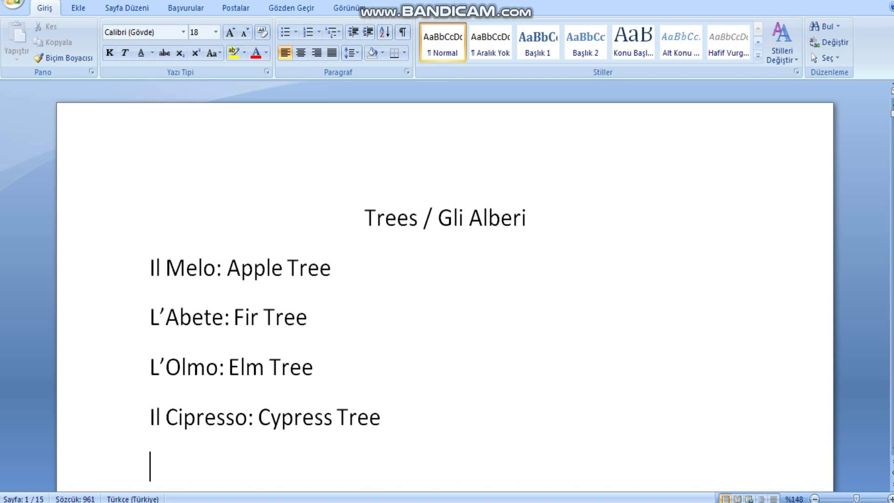
- Add the entry "Il Pioppo: Poplar Tree" below the cypress tree entry and start a new line
text(Il Pi)
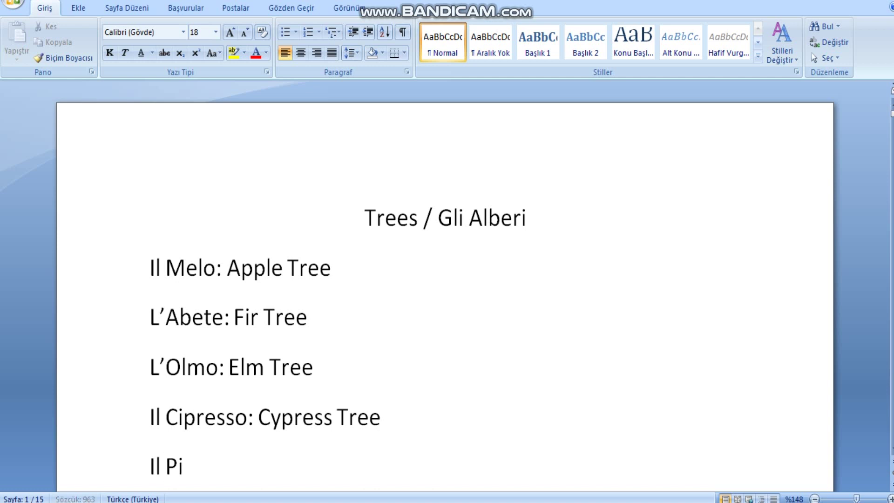
text(oppo: )
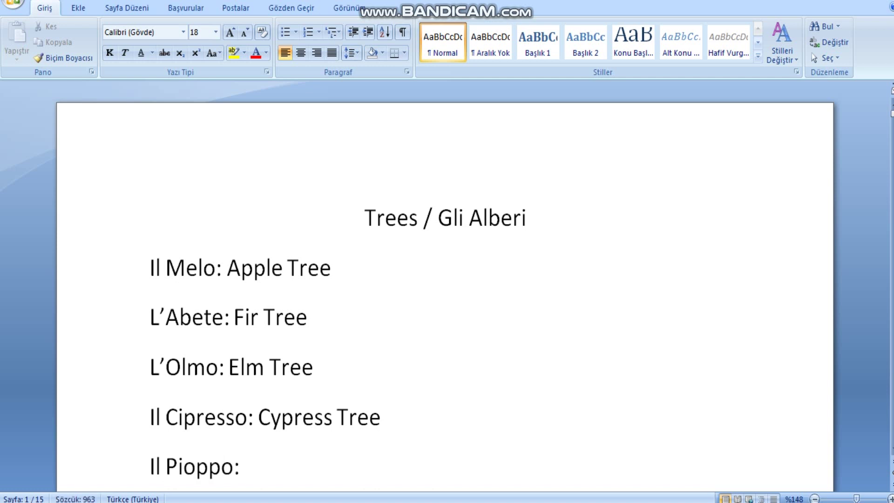
text(Poplar)
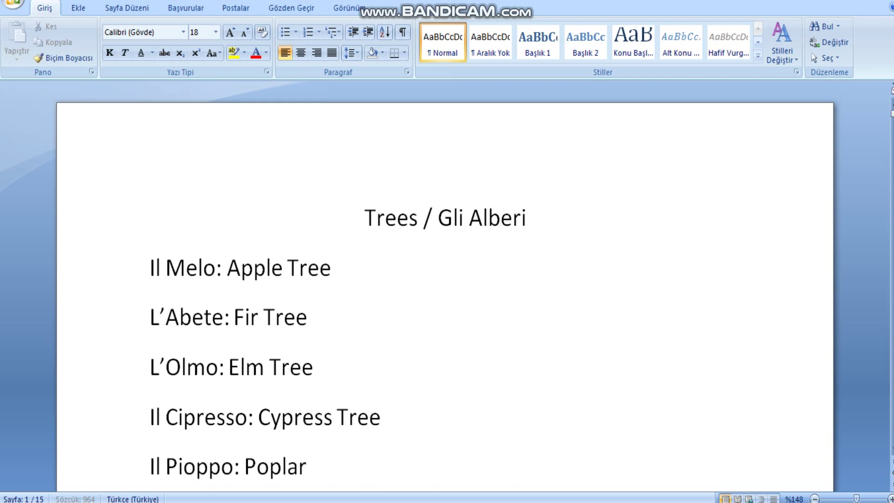
text( tree)
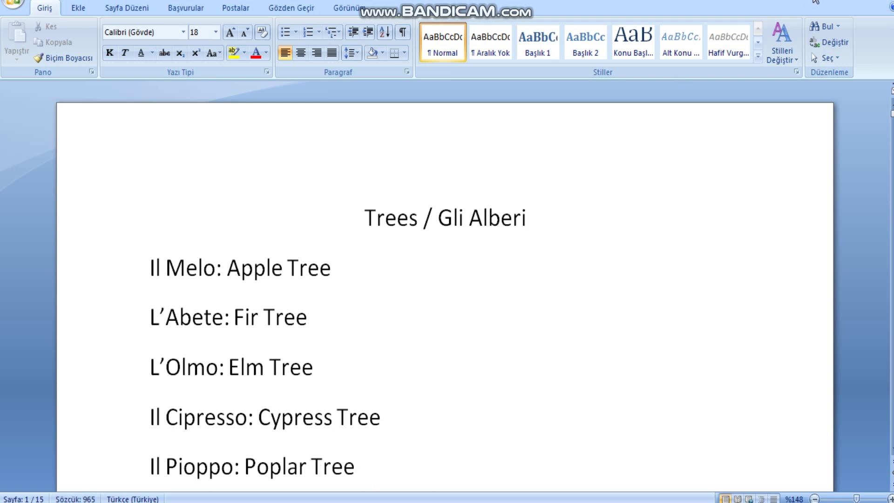
scroll(155, 240, down, 5)
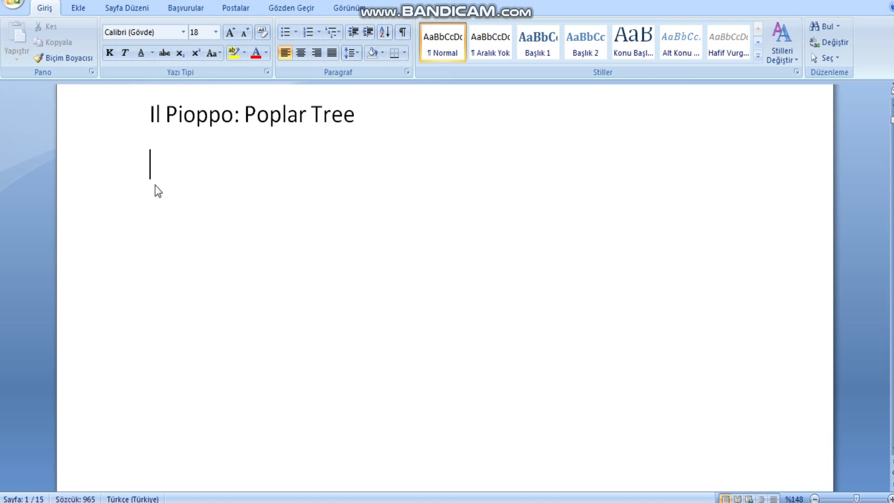
key(Return)
- Add the entry "Il Pino: Pine Tree" on its own line below the poplar tree entry
text(Il P)
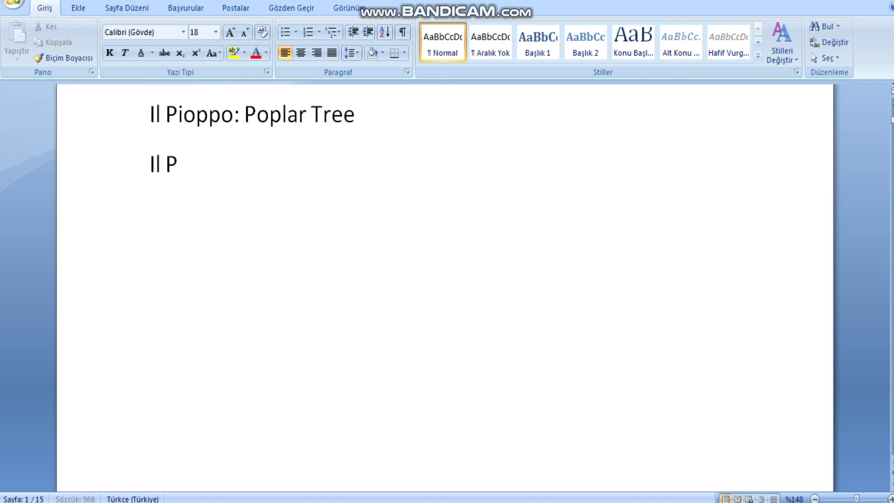
text(ino: )
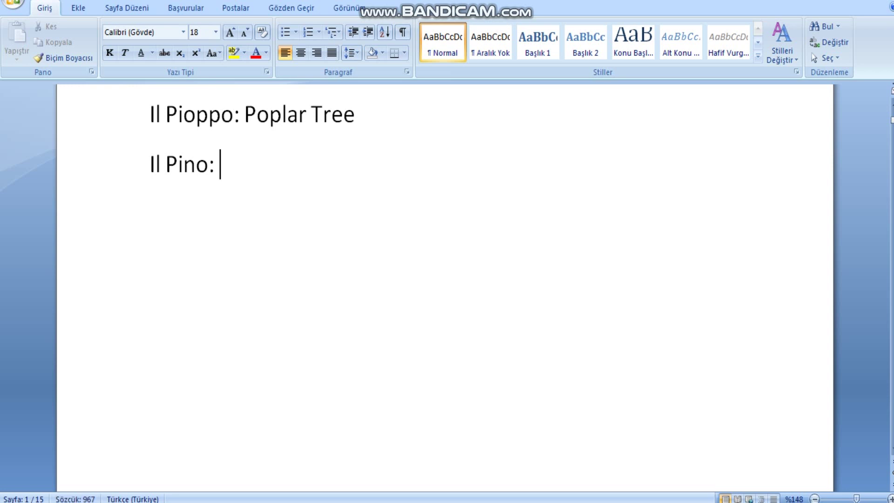
text(Pine Tree)
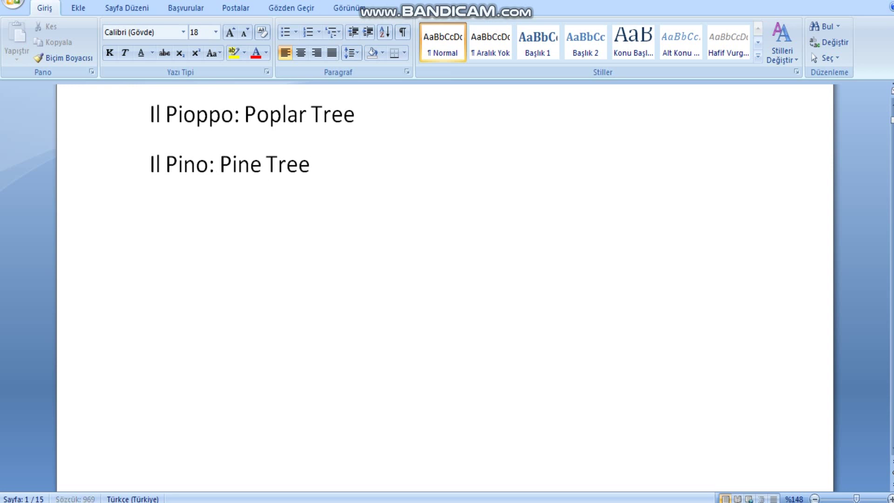
key(Return)
- Add the entry "Il Salice Piangente: Weeping Willow Tree" on its own line below the pine tree entry
text(Il Sal)
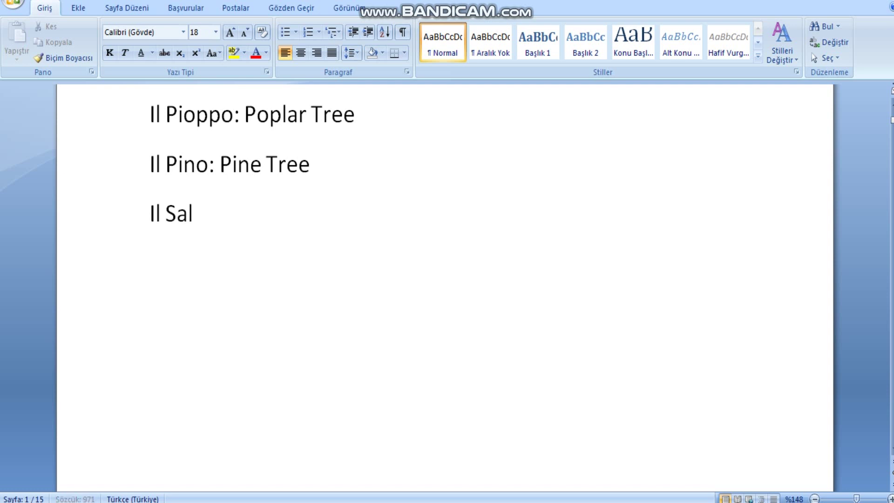
text(ice Piange)
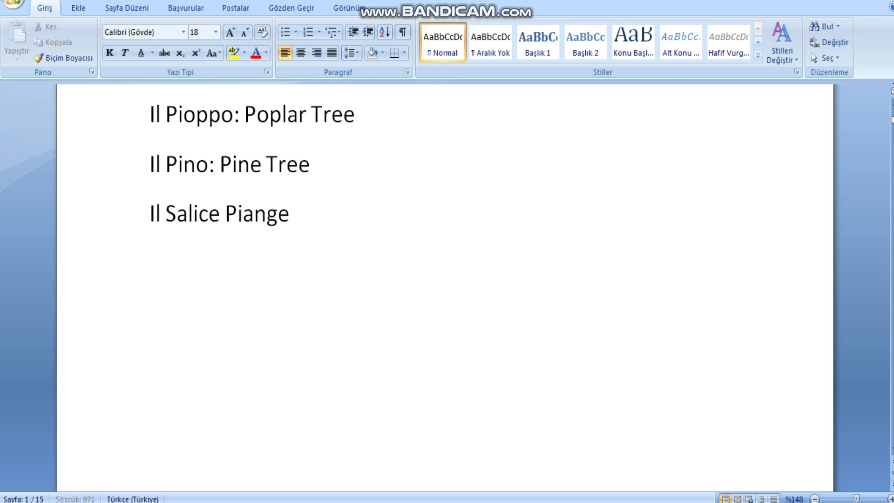
text(nte: W)
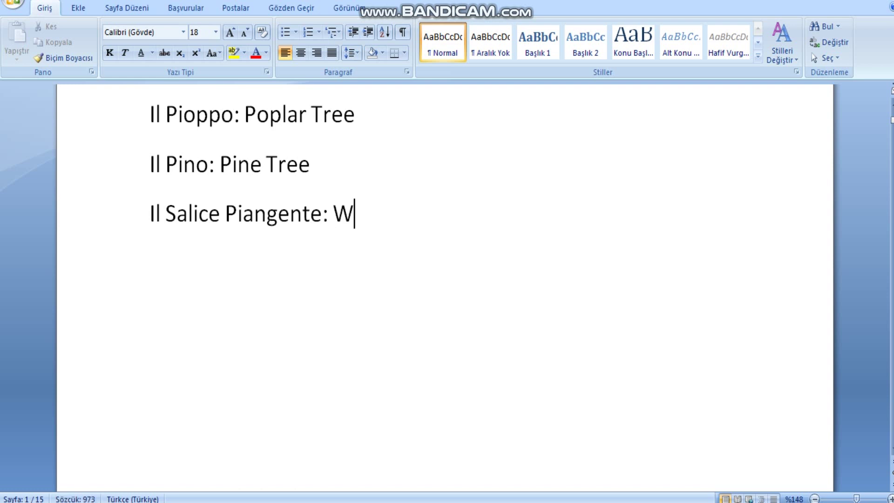
text(eeping W)
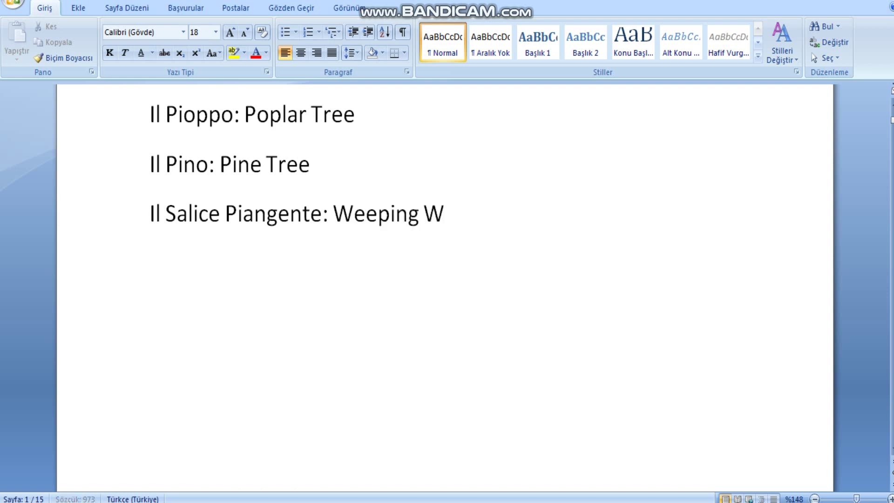
text(illow Tree)
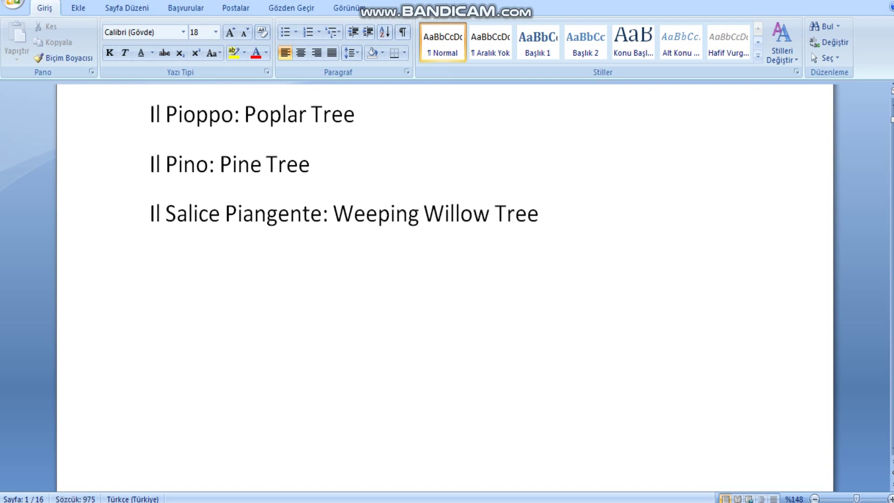
key(Return)
- Add the entry "Il Tiglio: Linden Tree" on its own line below the weeping willow entry
text(Il Tigl)
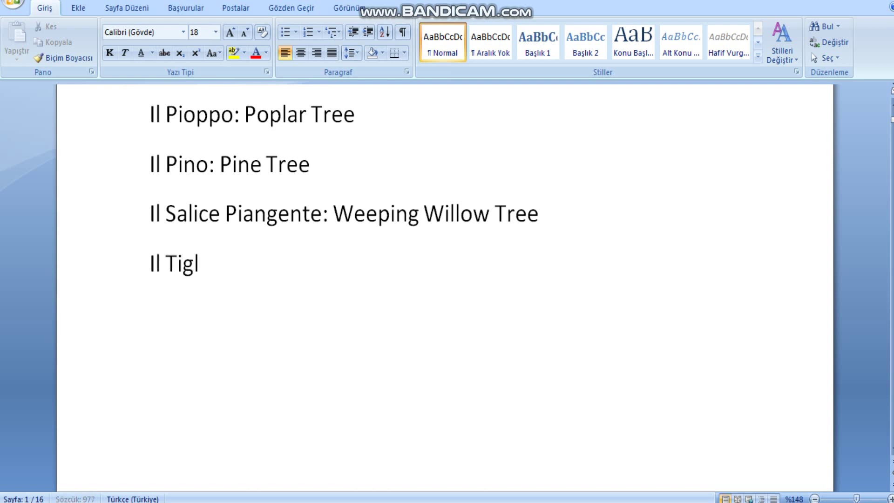
text(io: Linden Tree)
key(Return)
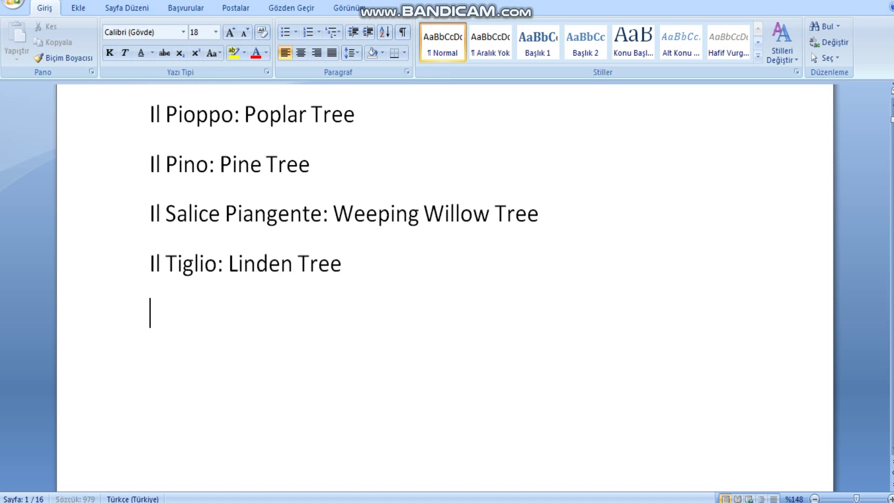
- Add the entry "La Quercia: Oak Tree" below the linden tree entry and start a new line
text(LA)
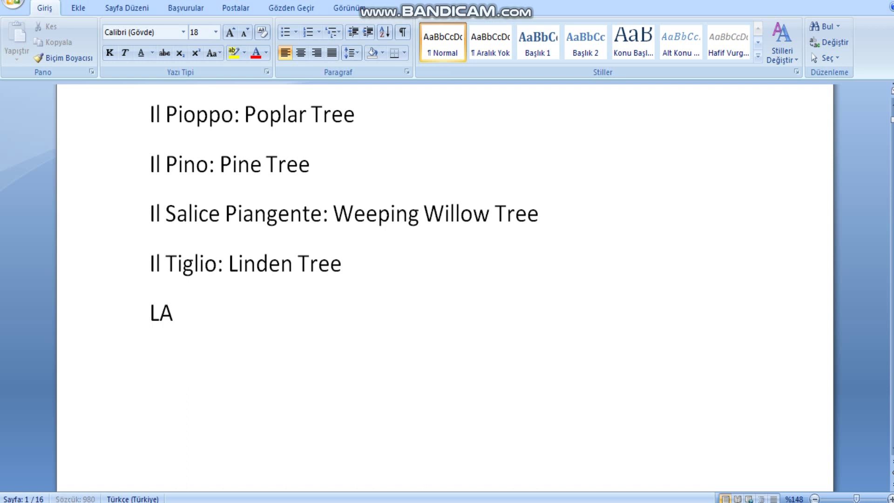
key(BackSpace)
text(a Q)
text(uercia.)
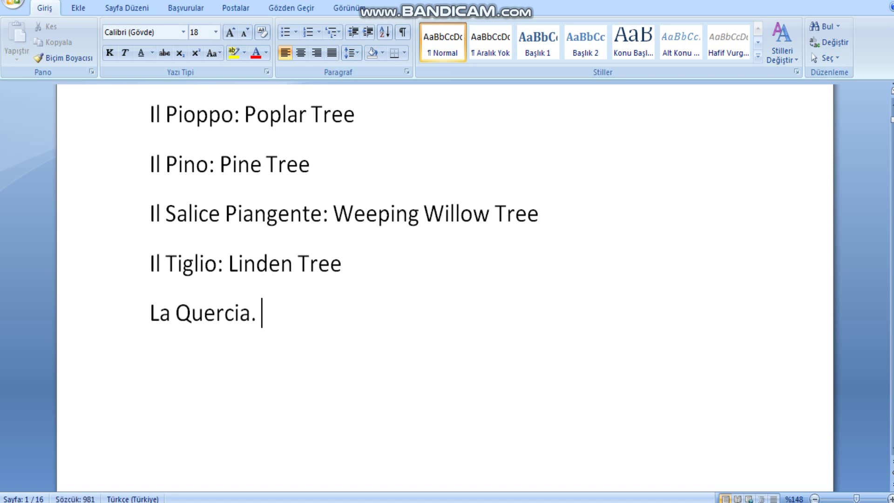
key(BackSpace)
key(BackSpace)
text(: Oak )
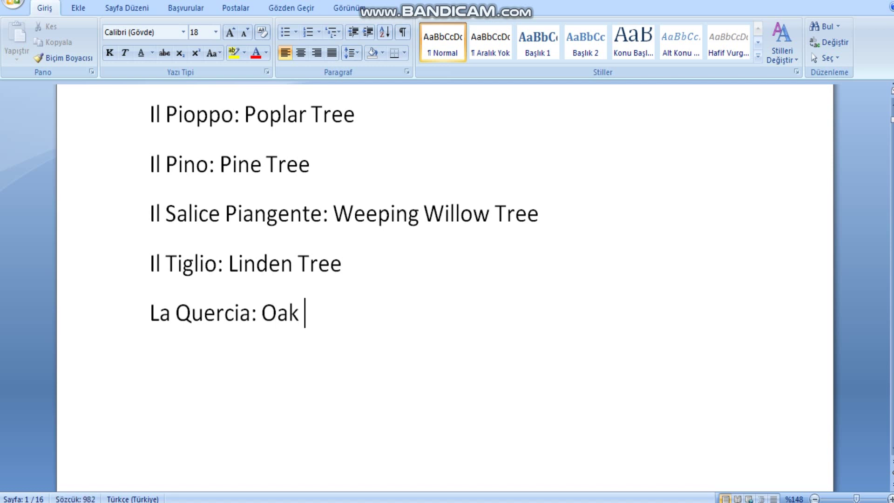
text(Trr)
key(BackSpace)
text(ee)
key(Return)
- Add the entry "Il Nocciolo: Hazelnut Tree" below the oak tree entry and start a new line
text(L)
key(BackSpace)
text(I)
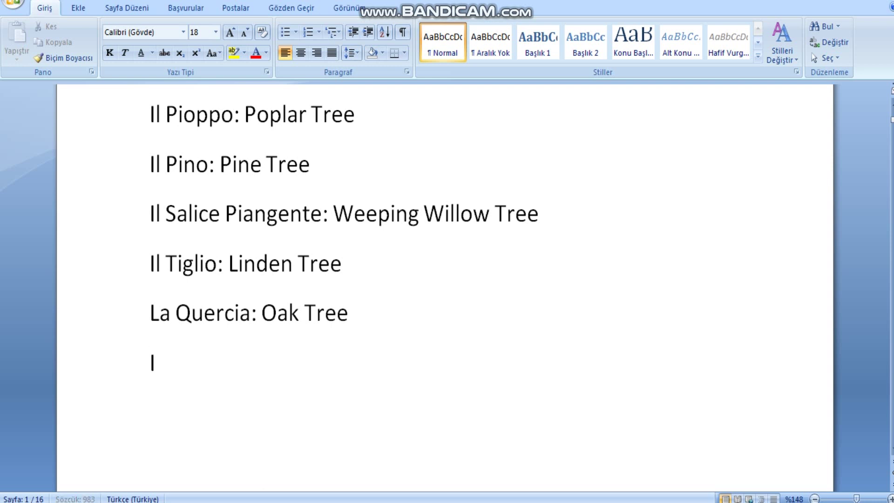
text(l Nocciolo: )
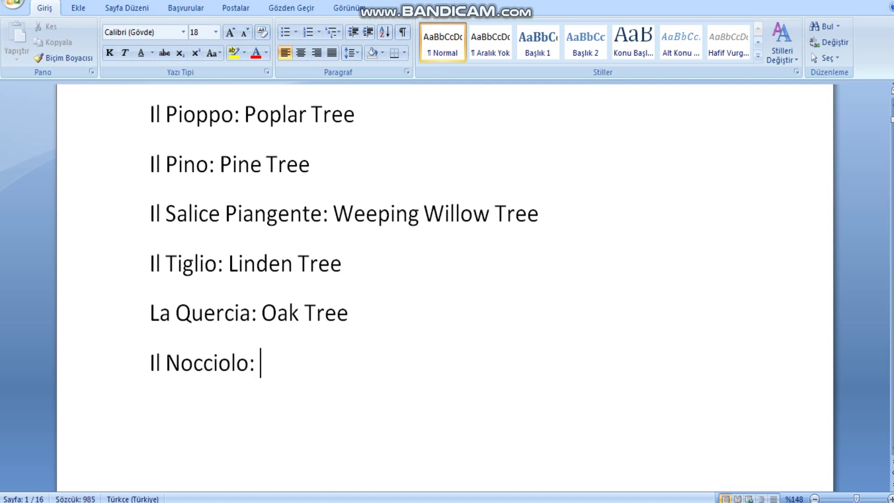
text(Hazelnut)
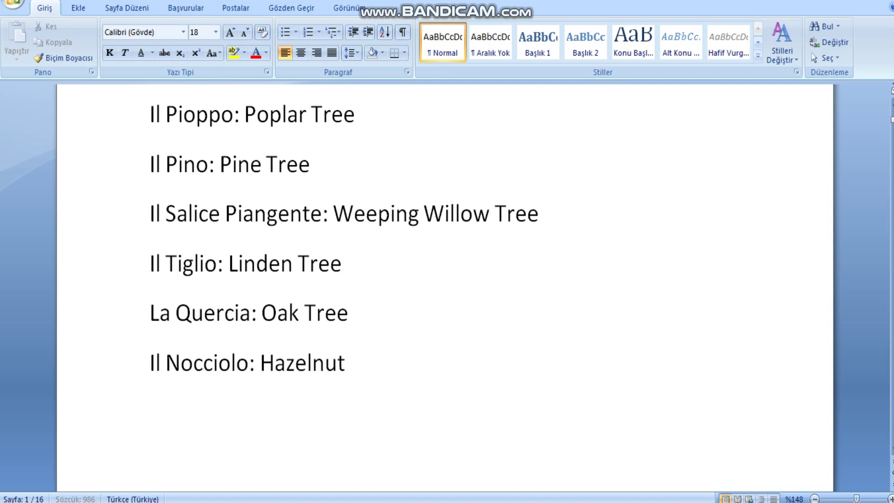
text( Tree)
key(Return)
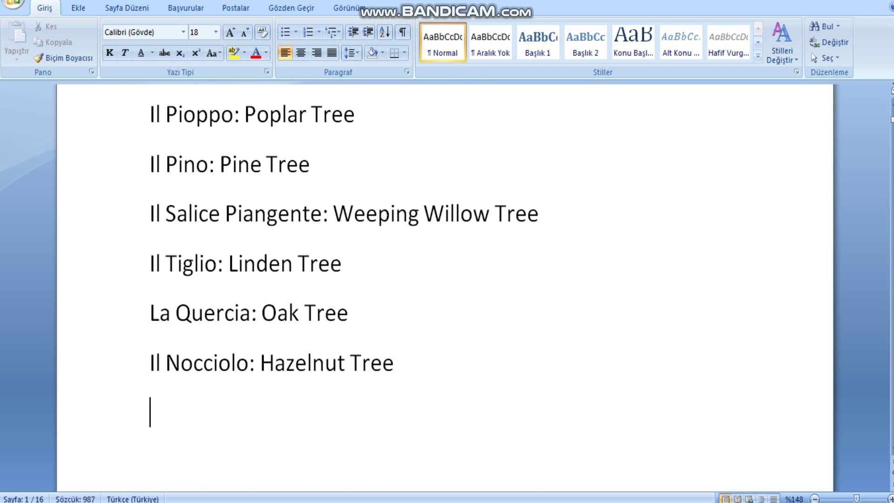
- Add the entry "Il Sorbo: Rowan Tree" on its own line below the hazelnut tree entry
text(Il Sor)
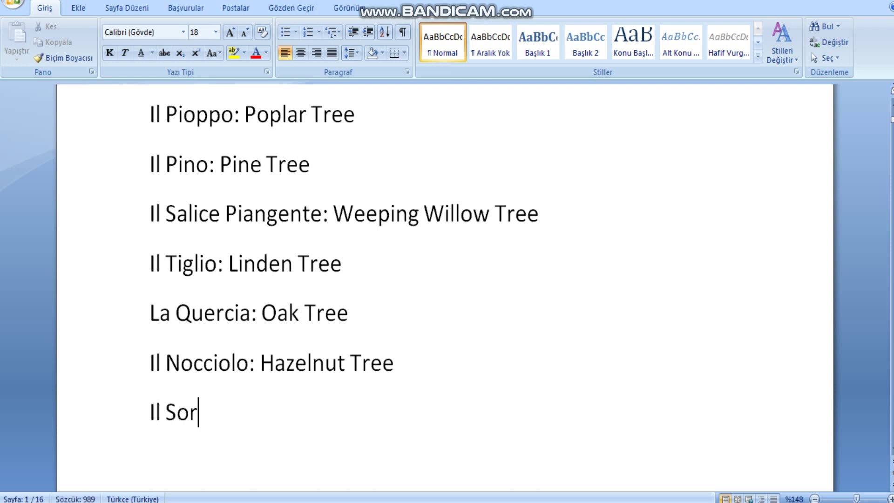
text(bo: W)
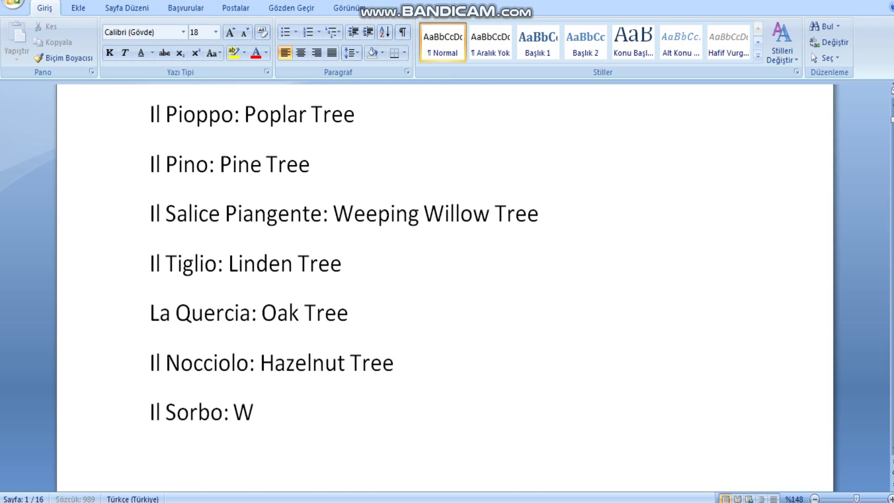
key(BackSpace)
text(Rown)
key(BackSpace)
text(an Tree)
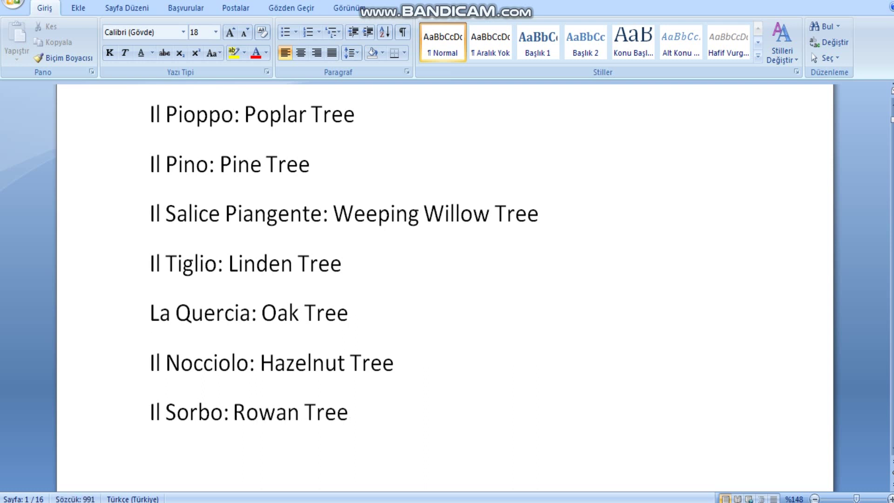
- Add the entry "L'Acero: Maple Tree" below the rowan tree entry and start a new line
scroll(160, 245, down, 5)
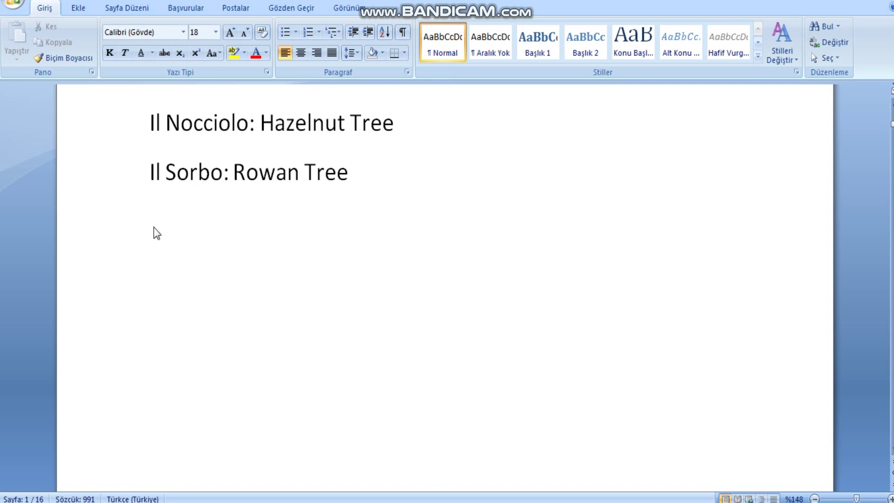
text(L)
text('Acero:)
text( Maple)
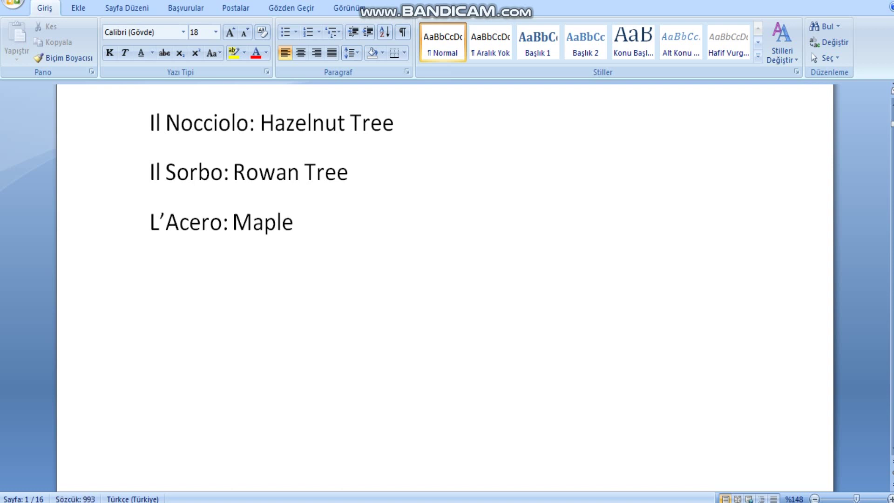
text( Tree)
key(Return)
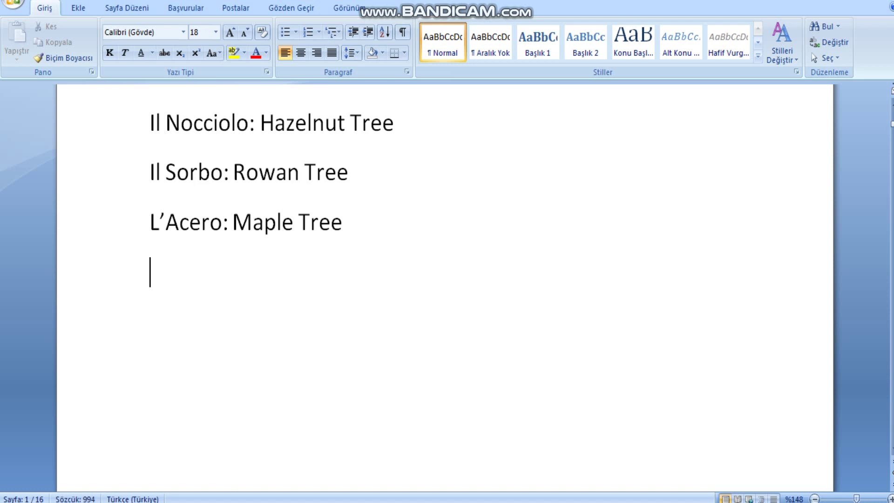
- Add the entries "Il Noce: Walnut Tree" and "Il Castagno: Chestnut Tree" on separate lines below the maple tree entry
text(Il Noce: )
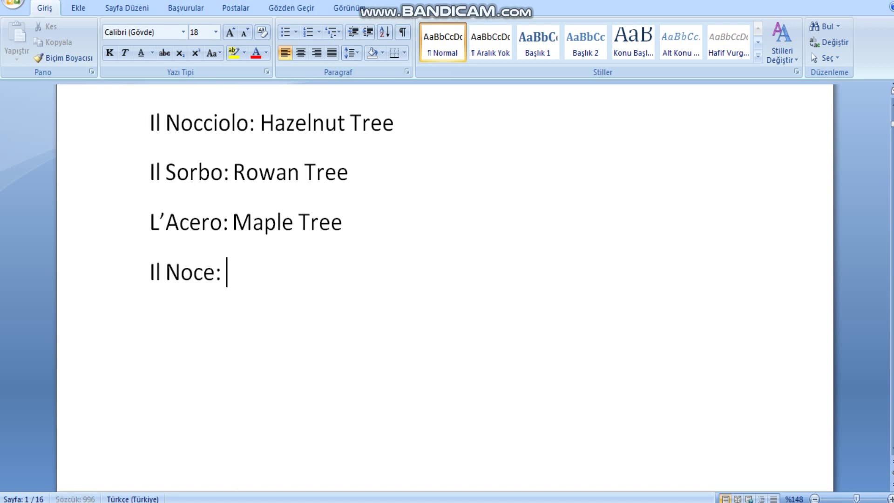
text(Walnut Tree )
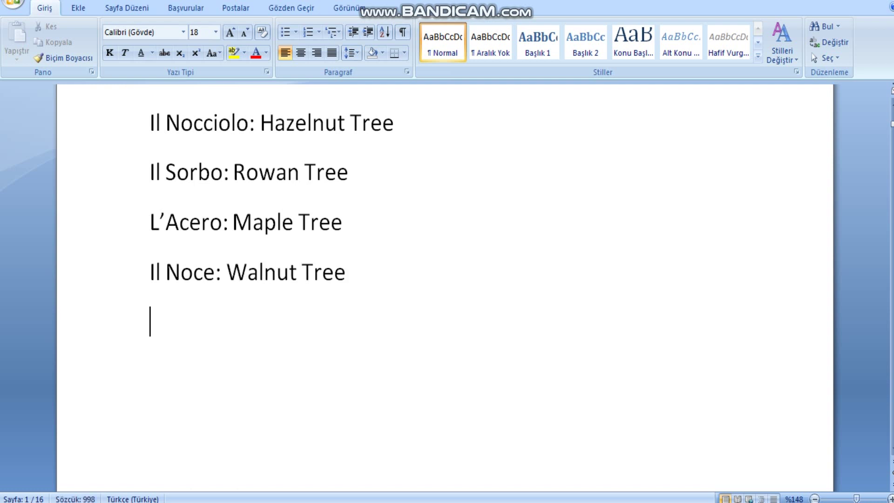
text(Il Ca)
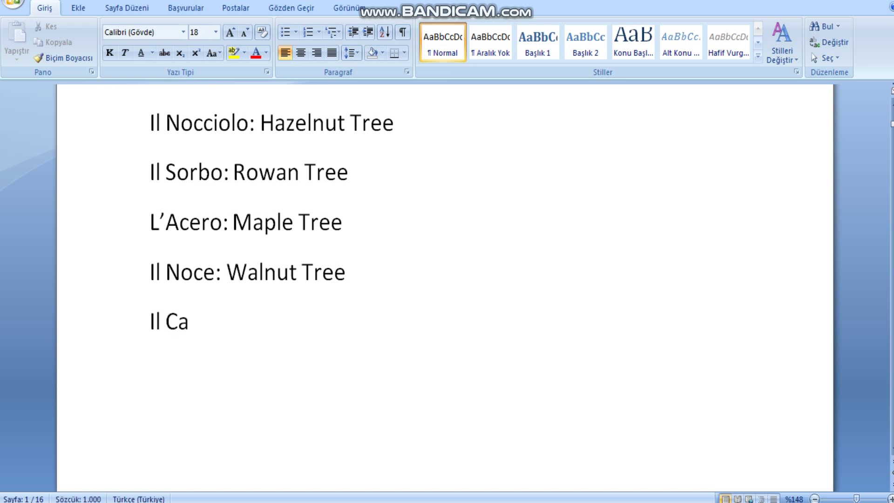
text(stagno: )
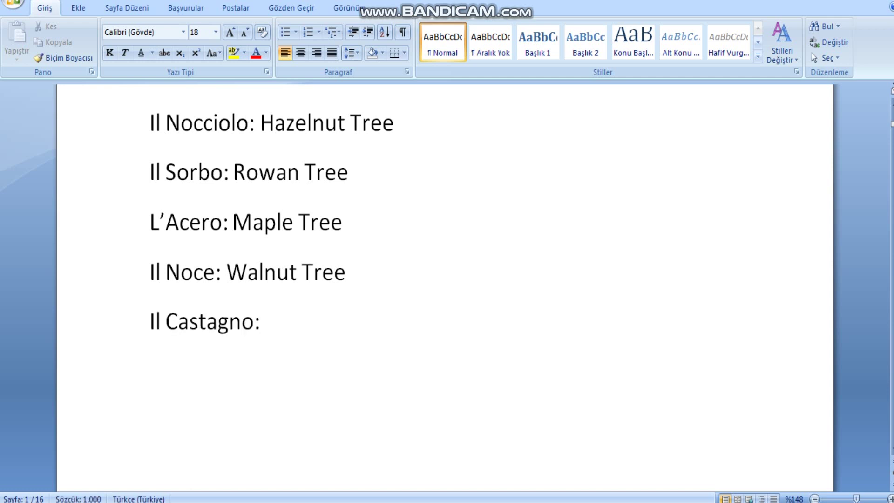
text(Chestnu)
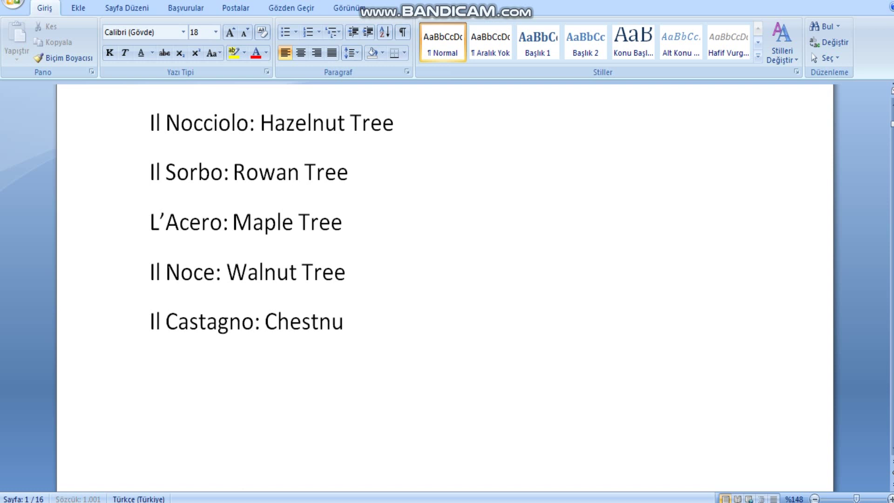
text(t Tree)
key(Return)
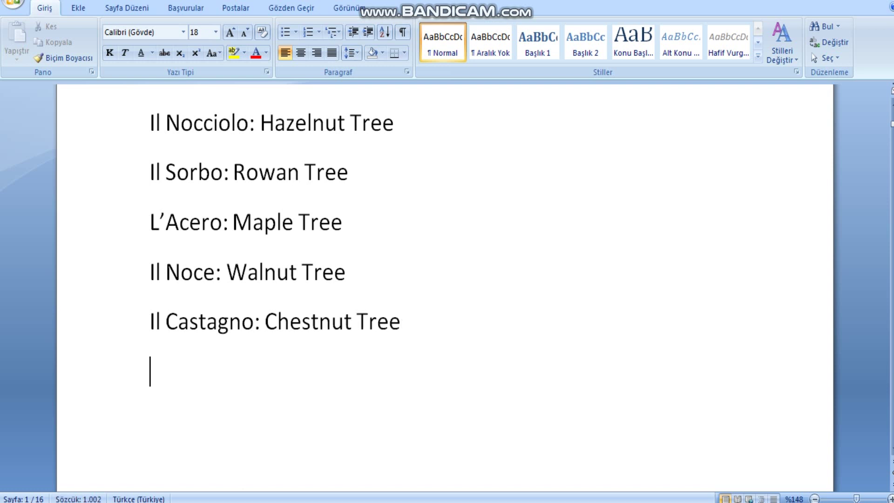
- Add the entry "Il Frassino: Ash Tree" on its own line below the chestnut tree entry
text(Il Fra)
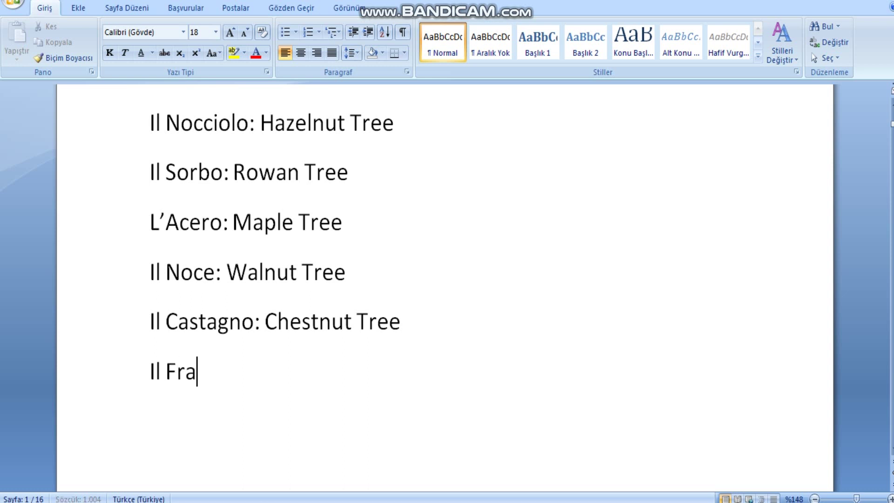
text(ssino: )
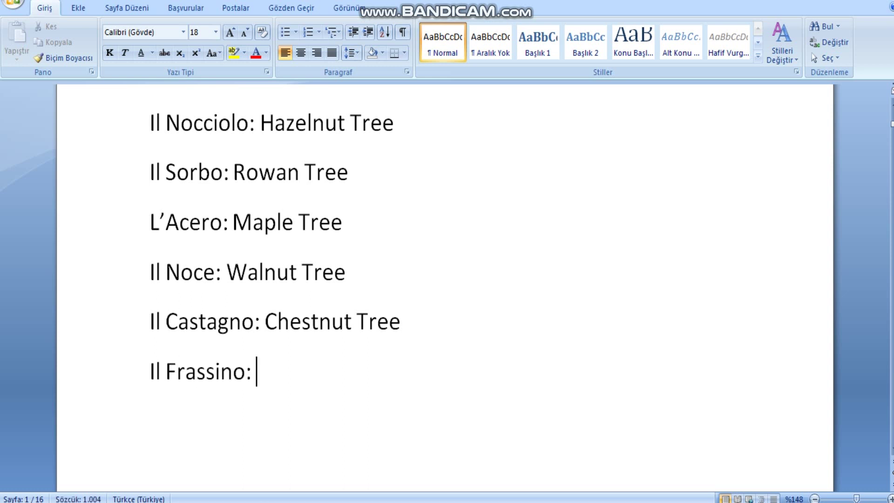
text(Aa)
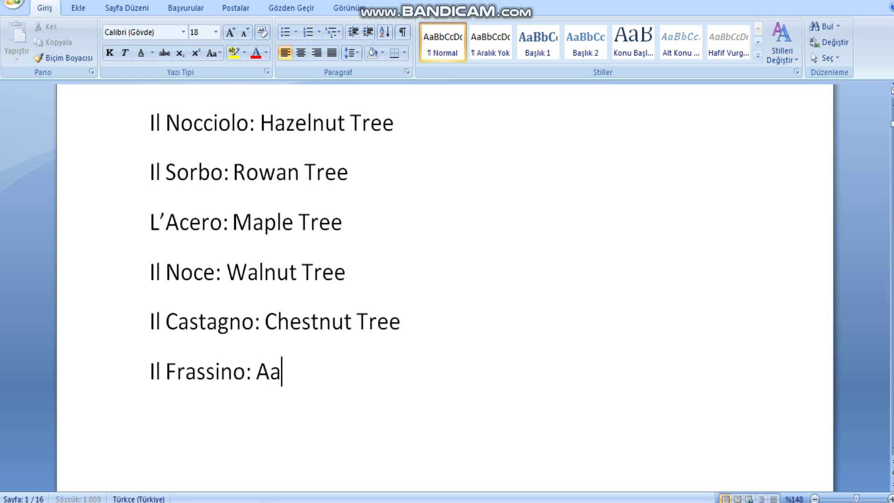
key(BackSpace)
text(sh t)
key(BackSpace)
text(Tre)
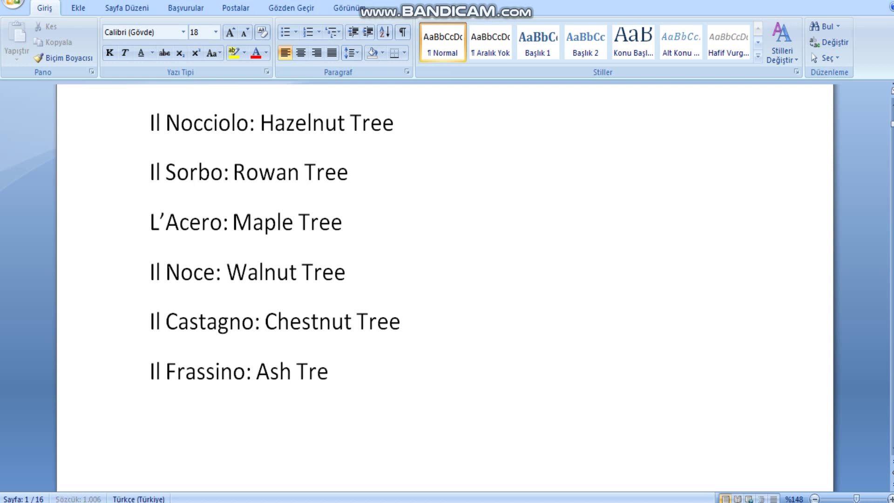
- Add the entry "Il Carpino: Hornbeam Tree" on its own line below the ash tree entry
text(Il Carpi)
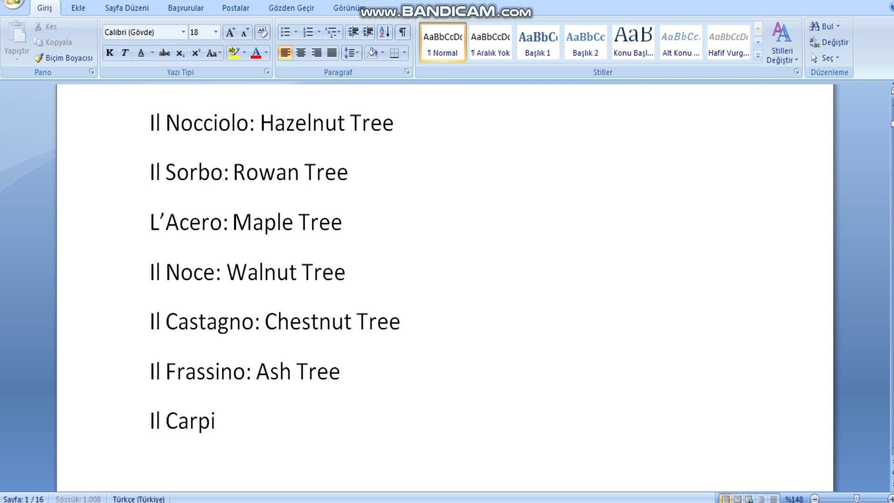
text(no: Ho)
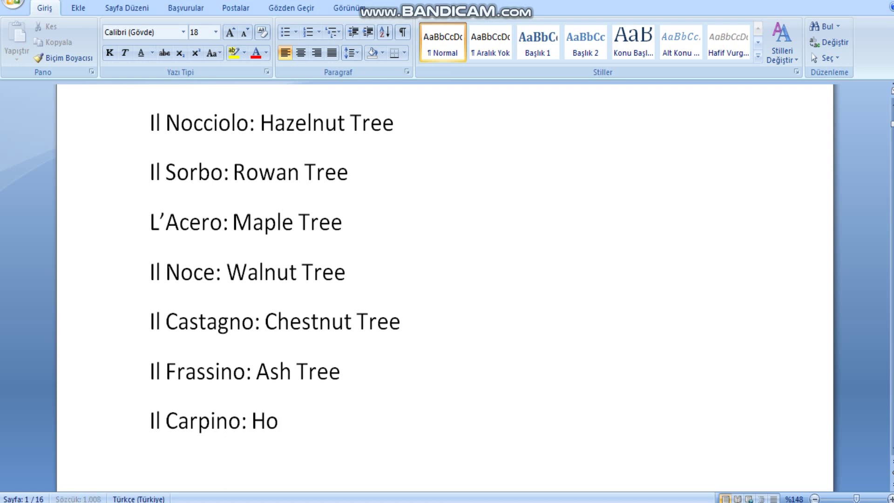
text(rnbeam)
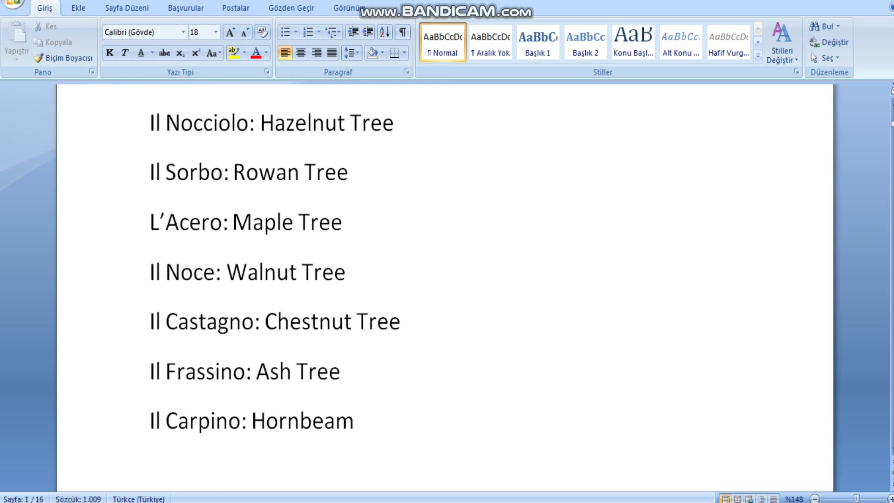
text( Tree)
- Add the entry "Il Fico: Fig Tree" on its own line below the hornbeam tree entry
scroll(97, 258, down, 5)
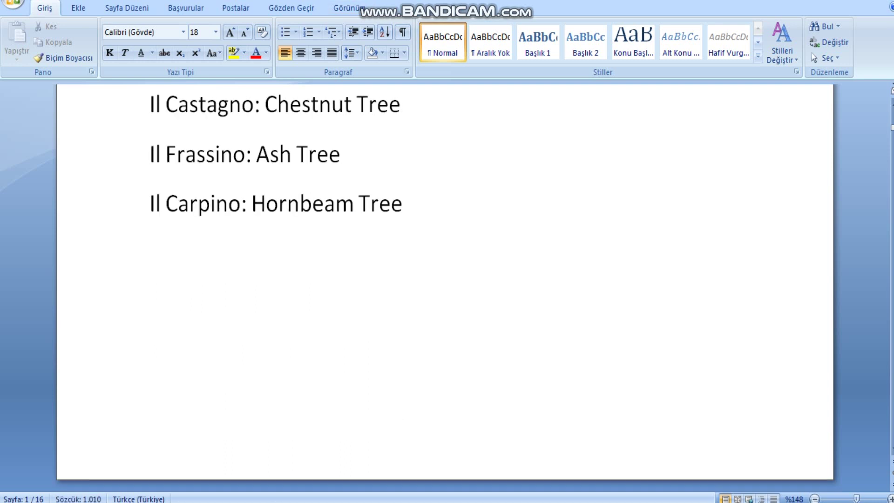
text(Il Fico: )
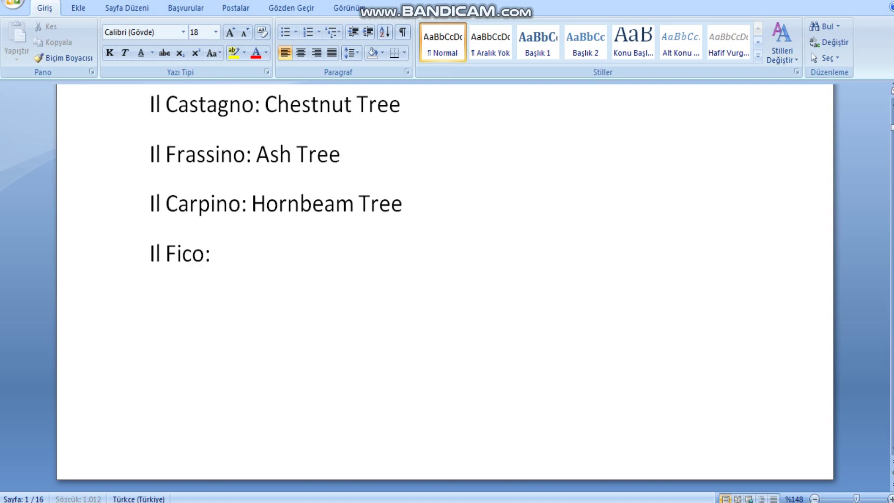
text(Fig Tree )
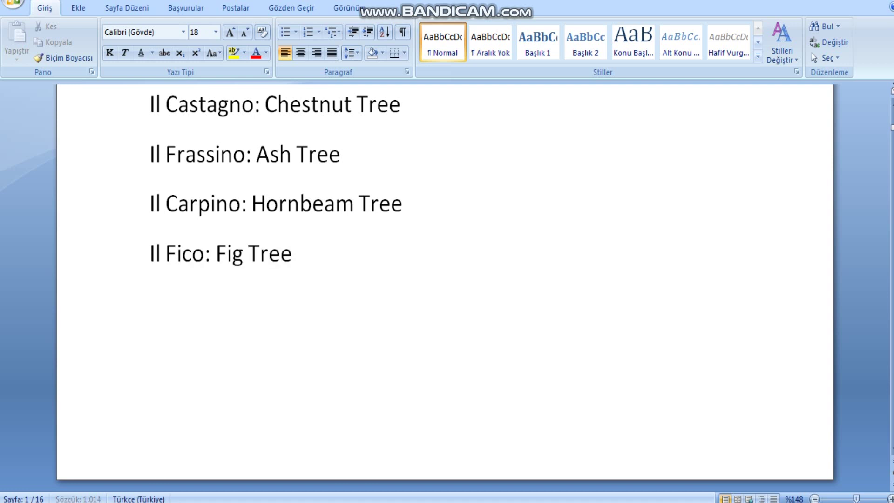
- Add the entry "La Betulla: Birch Tree" below the fig tree entry and start a new line
text(La)
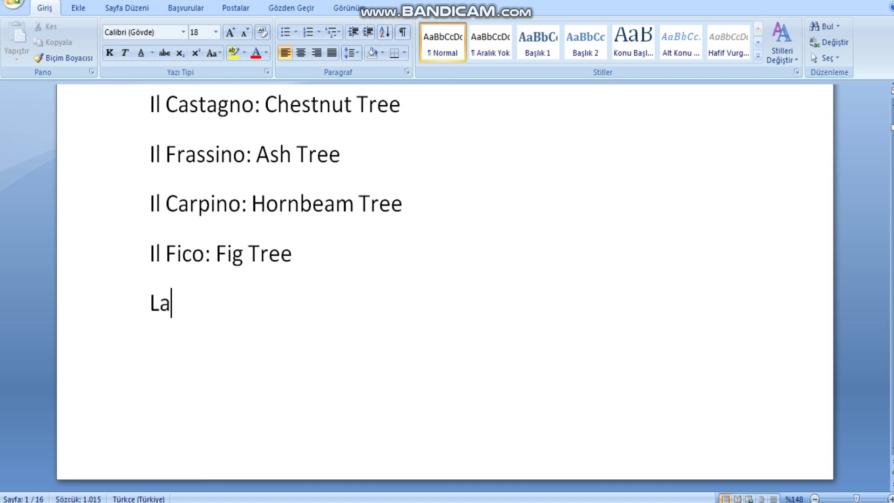
text( Betulla)
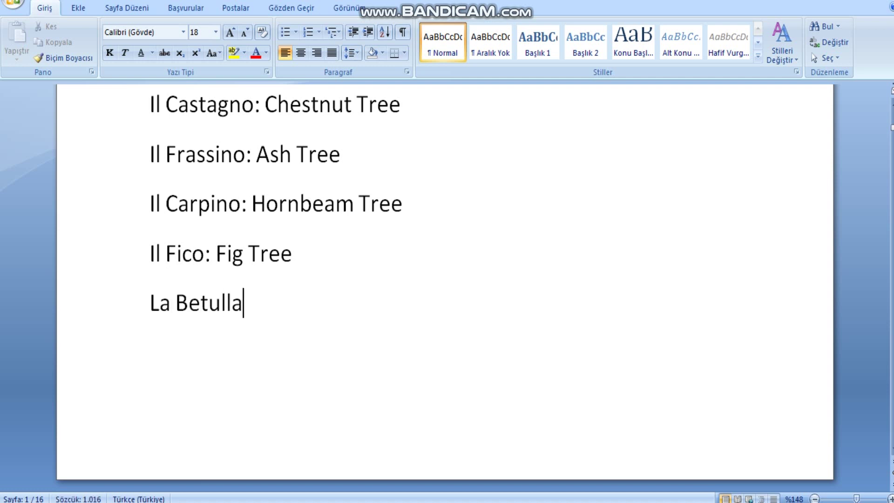
text(: Bir)
text(ch Tree)
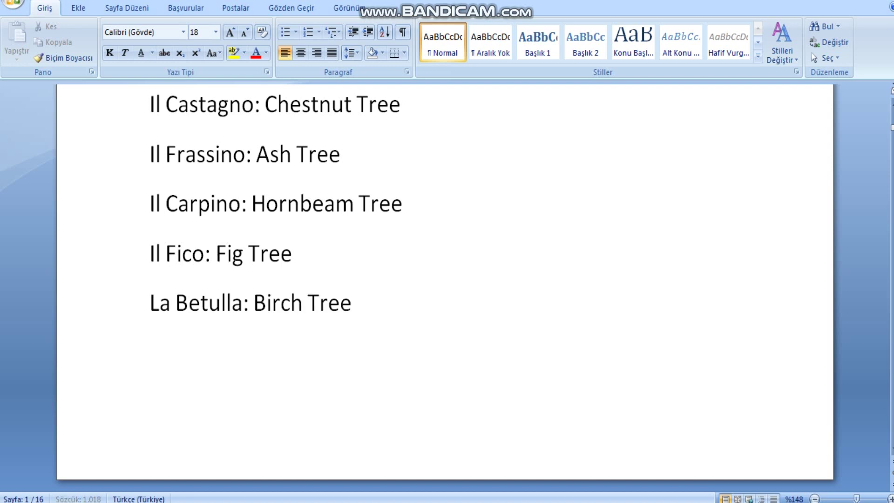
key(Return)
- Add the entry "Il Faggio: Beech Tree" on its own line below the birch tree entry
text(Il Faggio: )
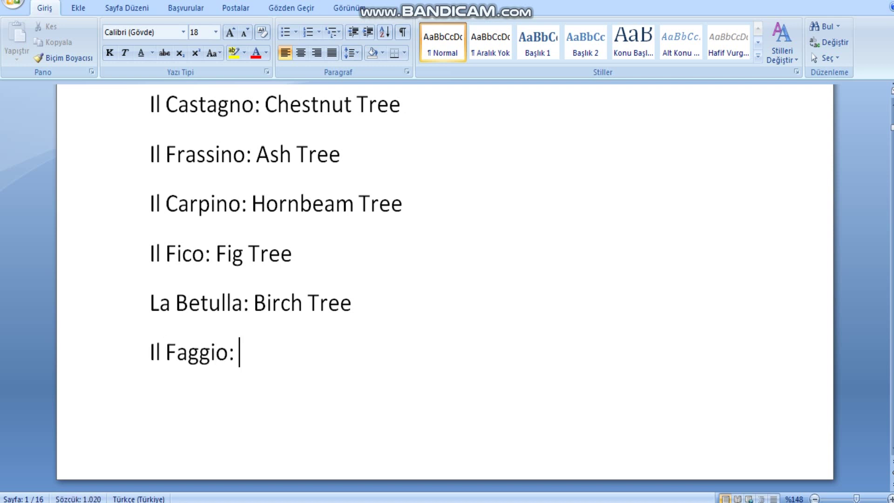
text(Beech)
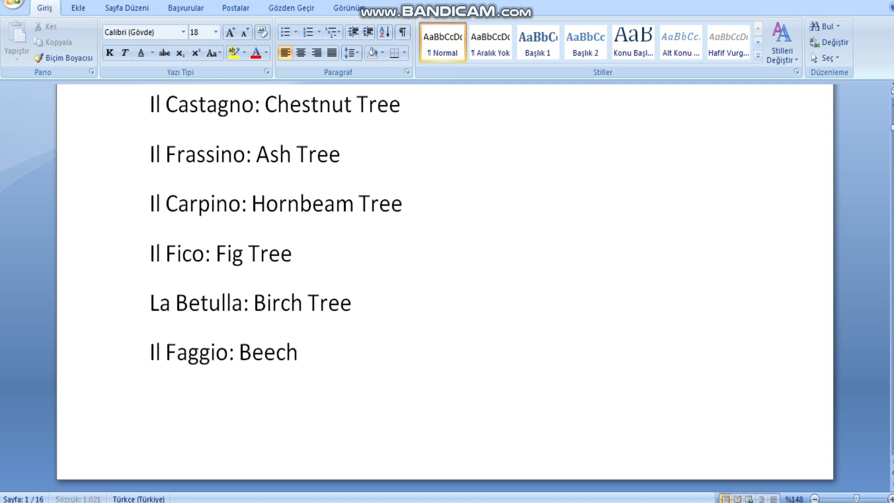
text( Tree)
- Add the entry "L'Olivo: Olive Tree" on the second page, following the beech tree entry
scroll(445, 279, down, 3)
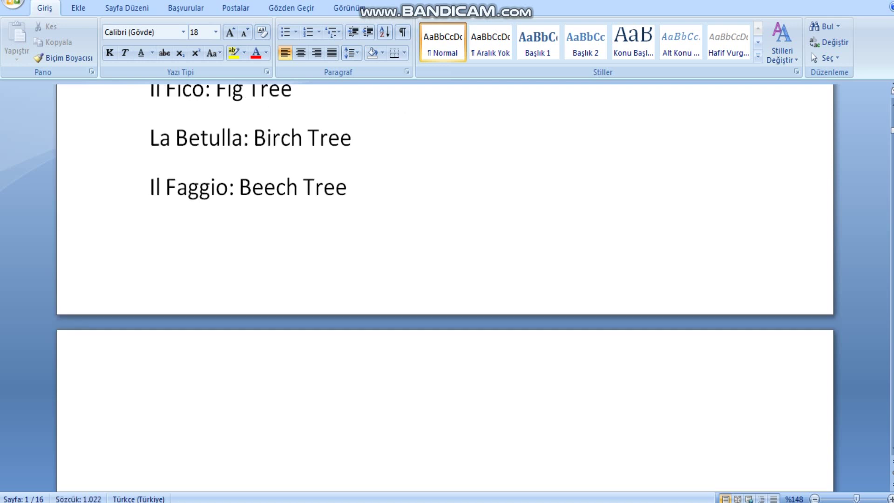
text(L'o)
key(BackSpace)
text(Oli)
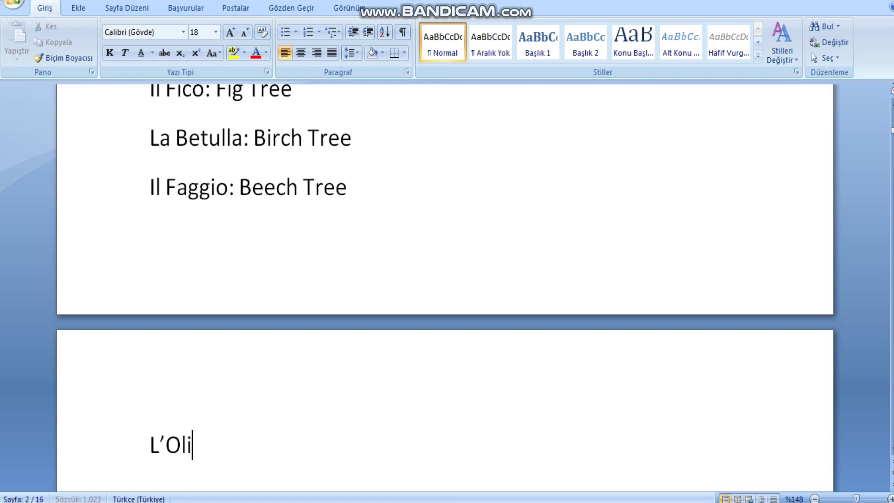
text(vo: Olive)
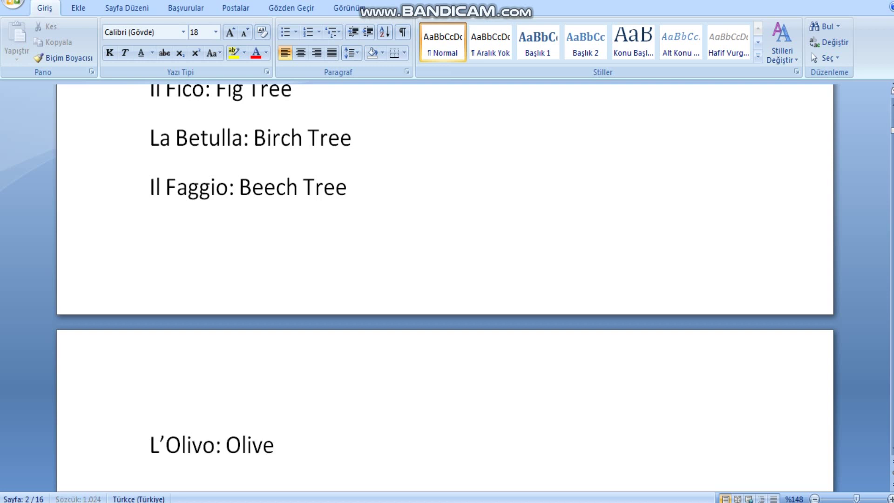
text( Treee)
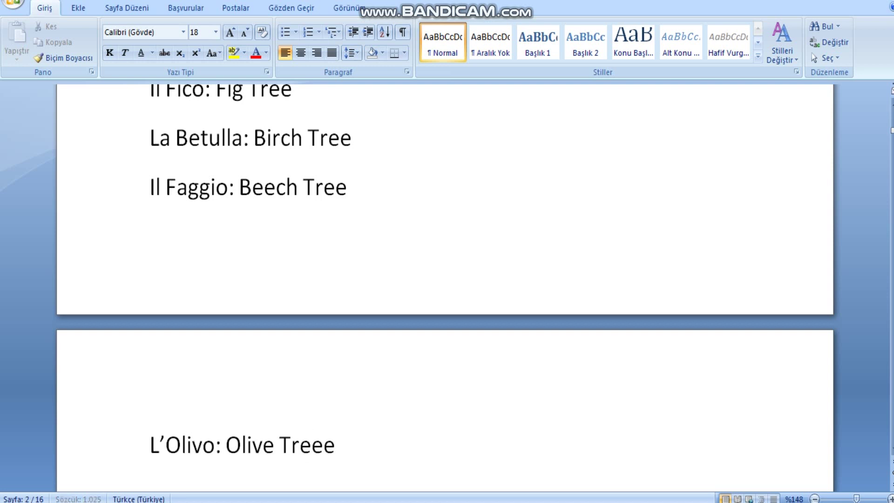
key(BackSpace)
scroll(445, 287, up, 15)
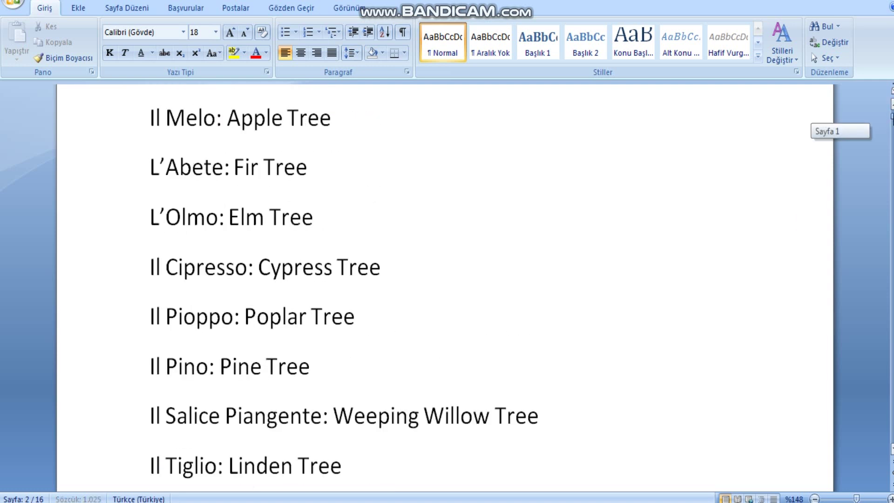